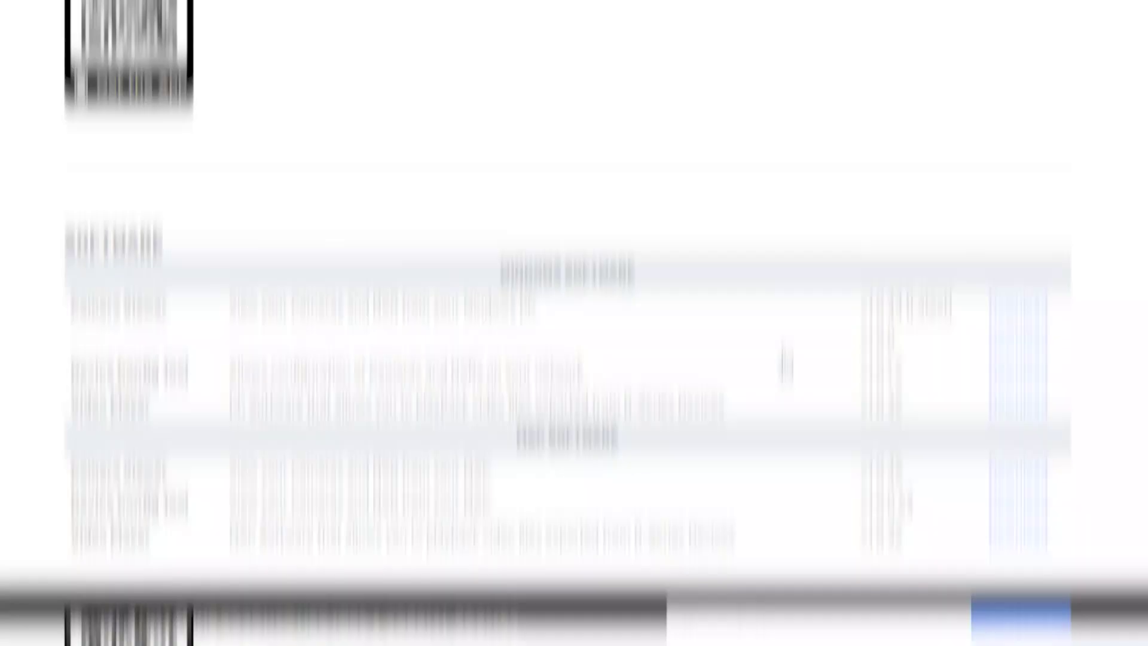
- Download the Camera Viewer software from Nelly's Security Software downloads table
scroll(786, 383, "down", 2)
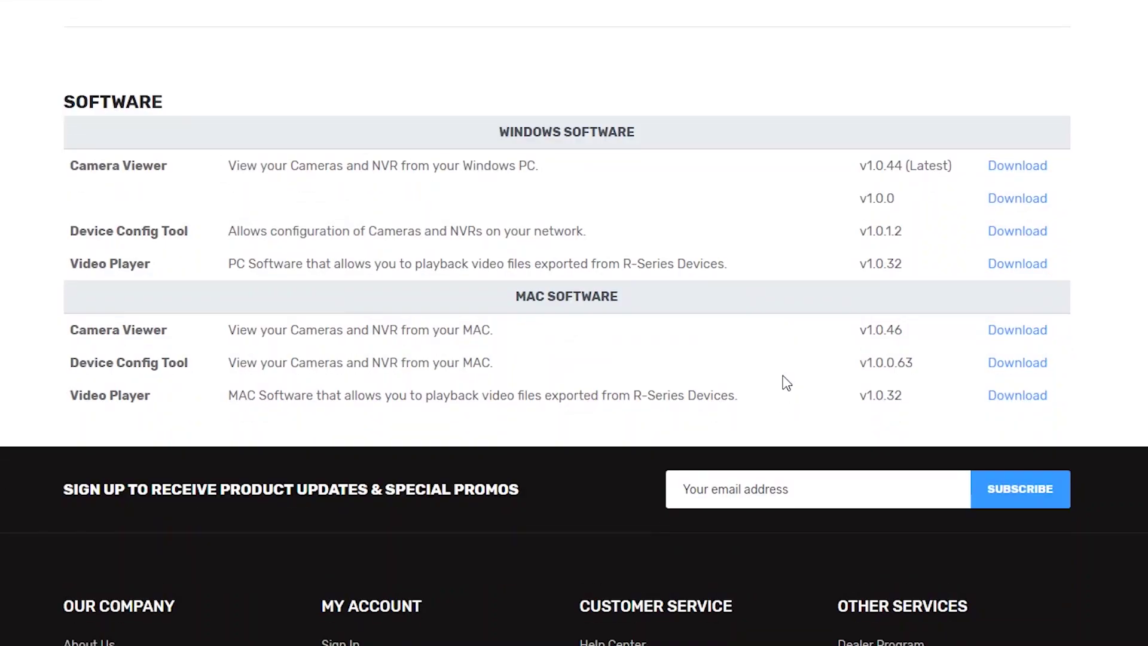
left_click(1008, 170)
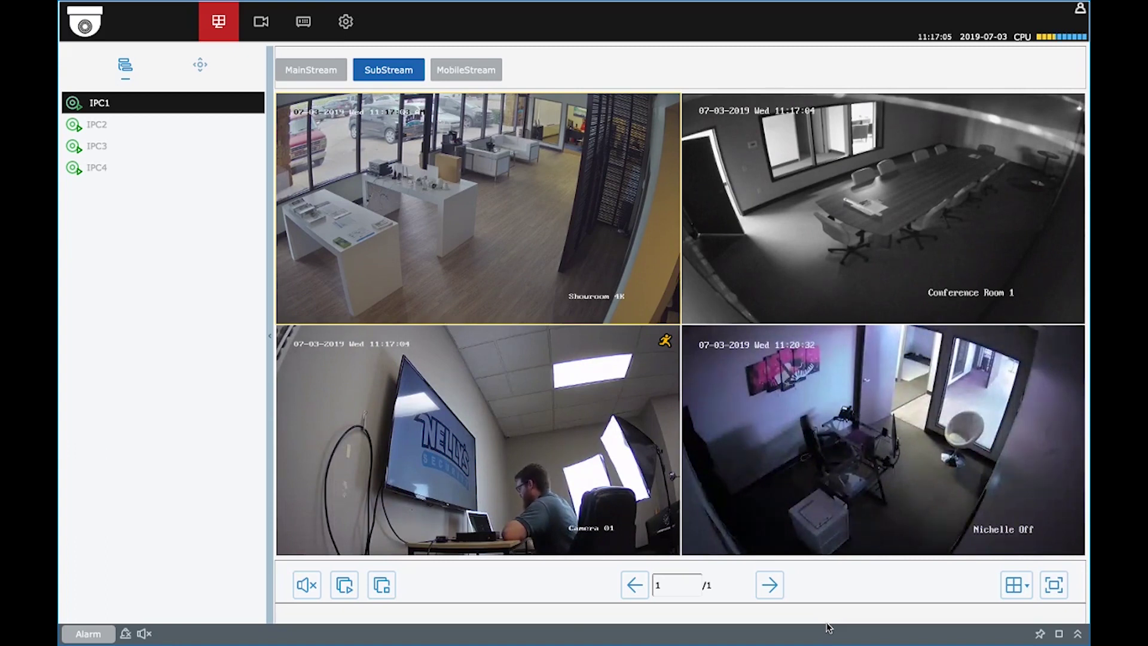
- Change the live view grid from four panes to the 1-pane layout
mouse_move(631, 518)
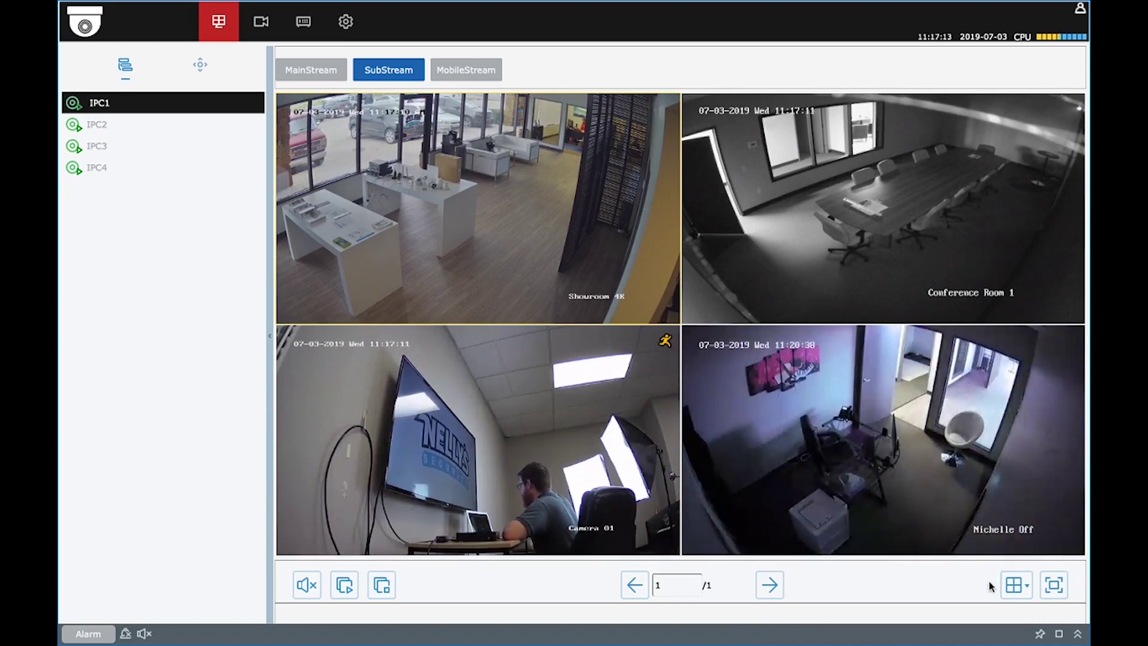
left_click(1023, 594)
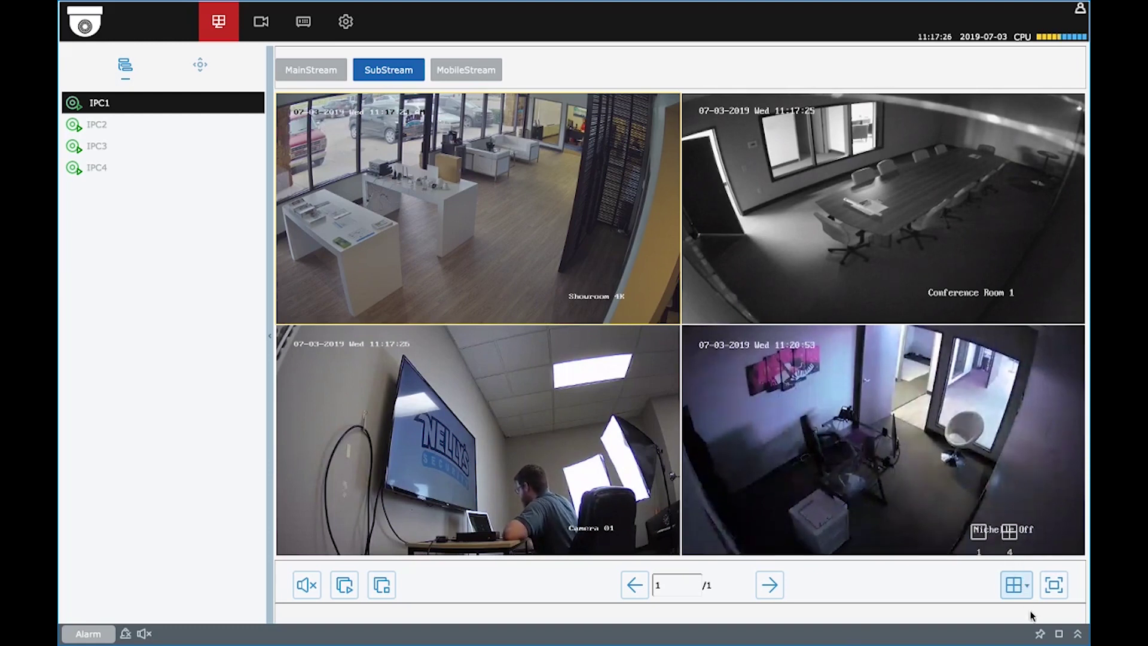
left_click(1022, 589)
left_click(1021, 587)
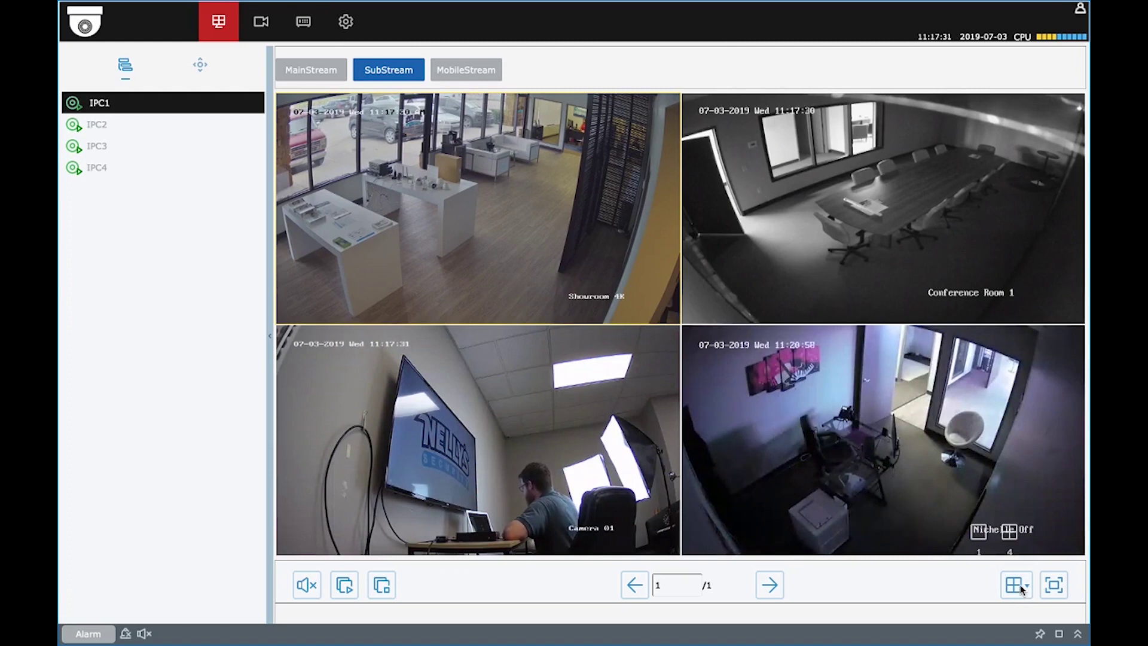
left_click(979, 530)
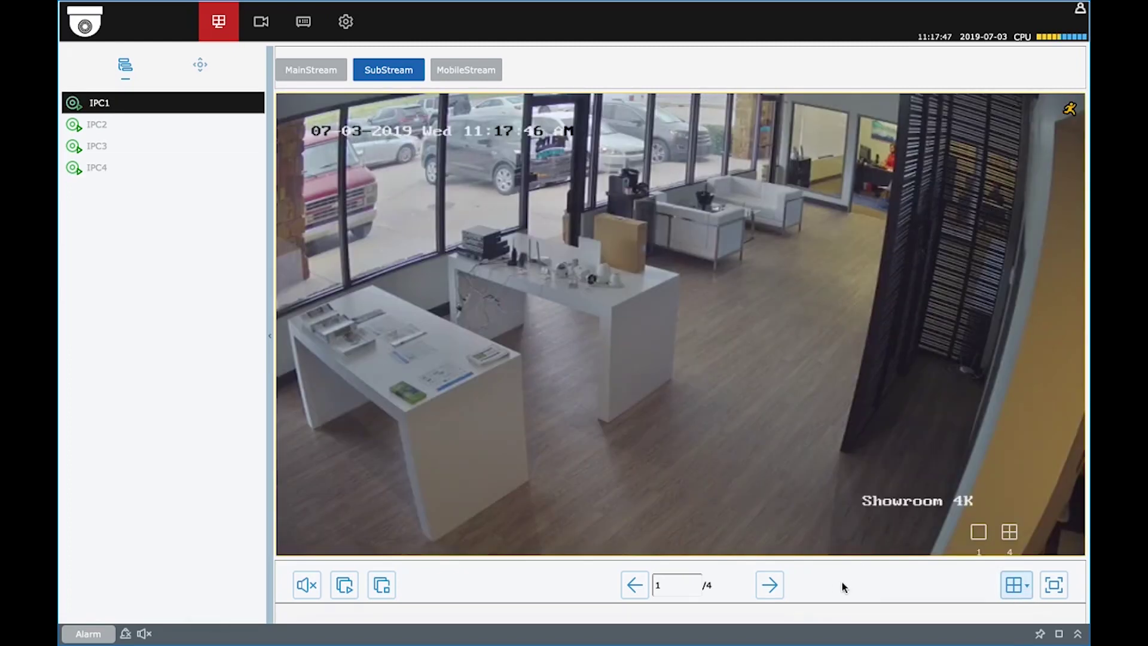
- Cycle through each camera feed, then open the Showroom feed full view and return to the grid
left_click(769, 587)
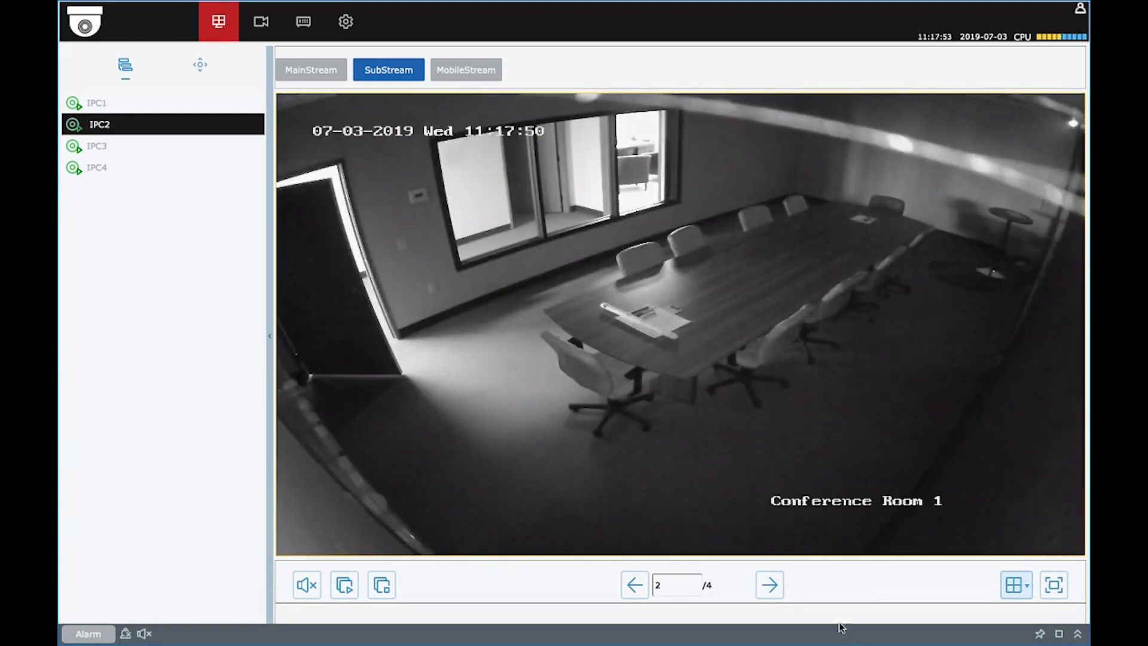
left_click(777, 592)
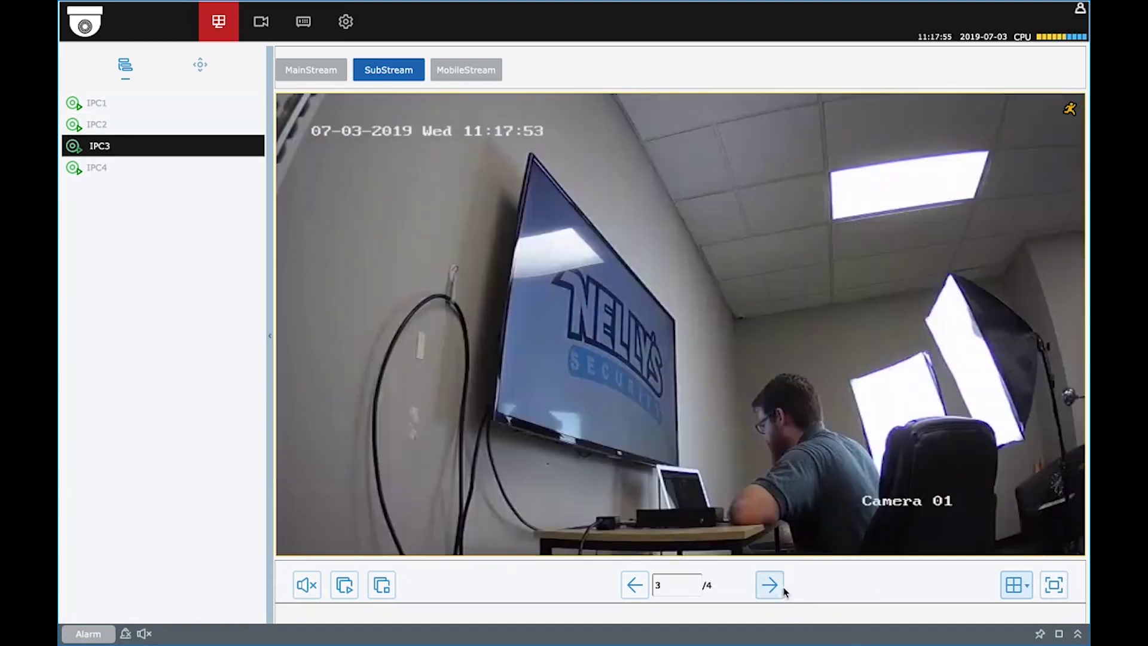
left_click(777, 588)
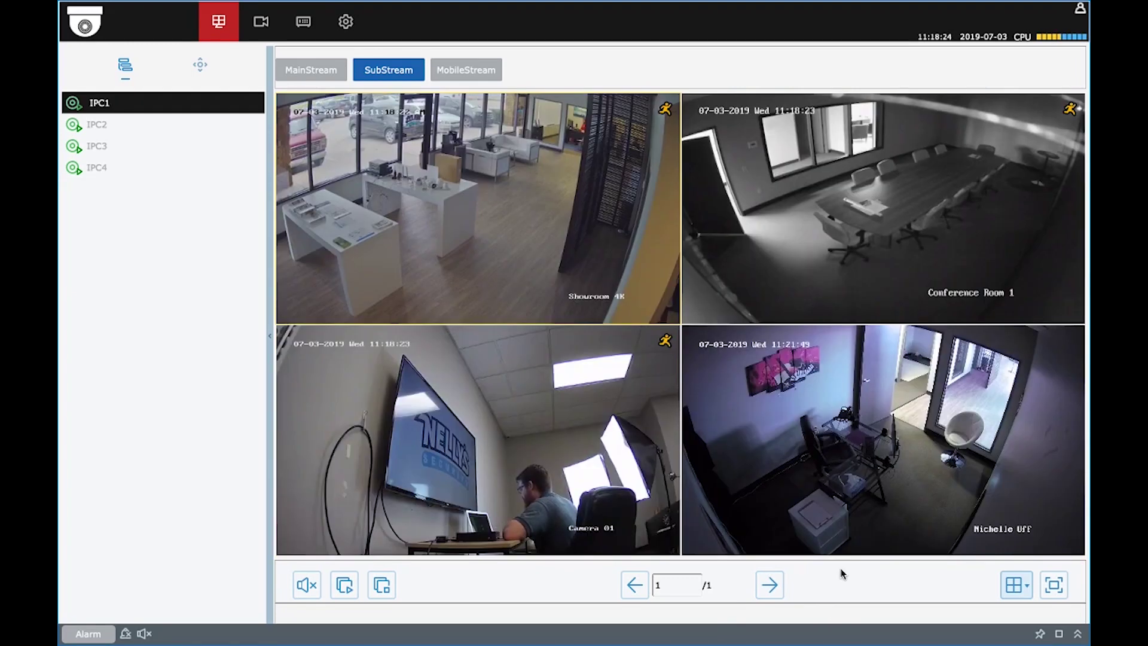
double_click(523, 223)
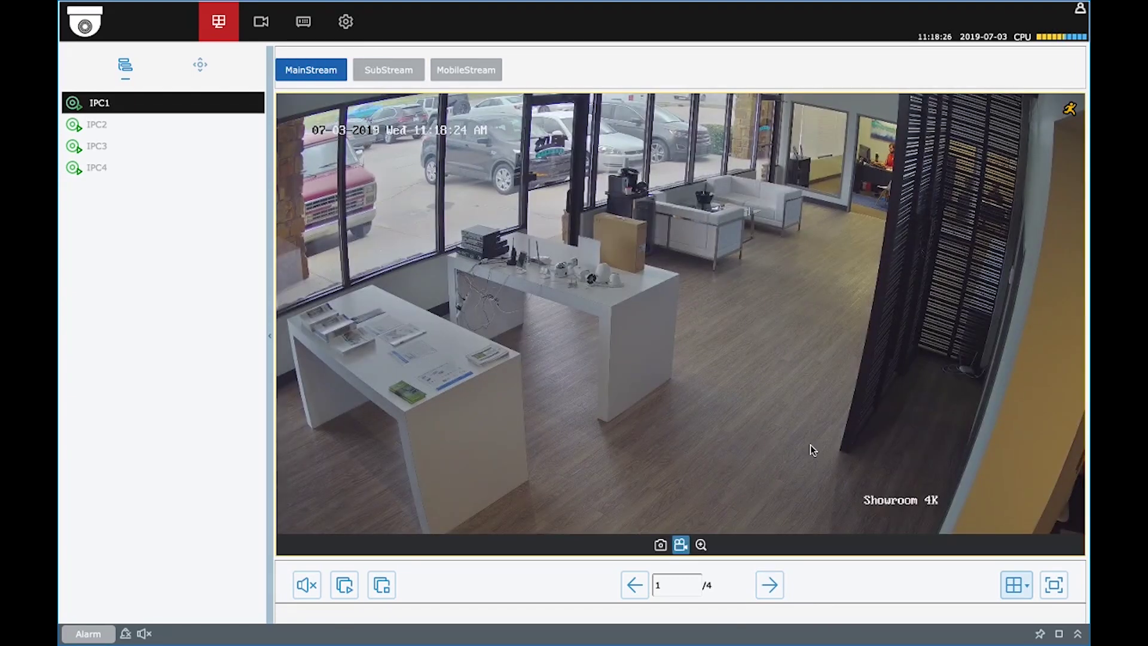
double_click(766, 375)
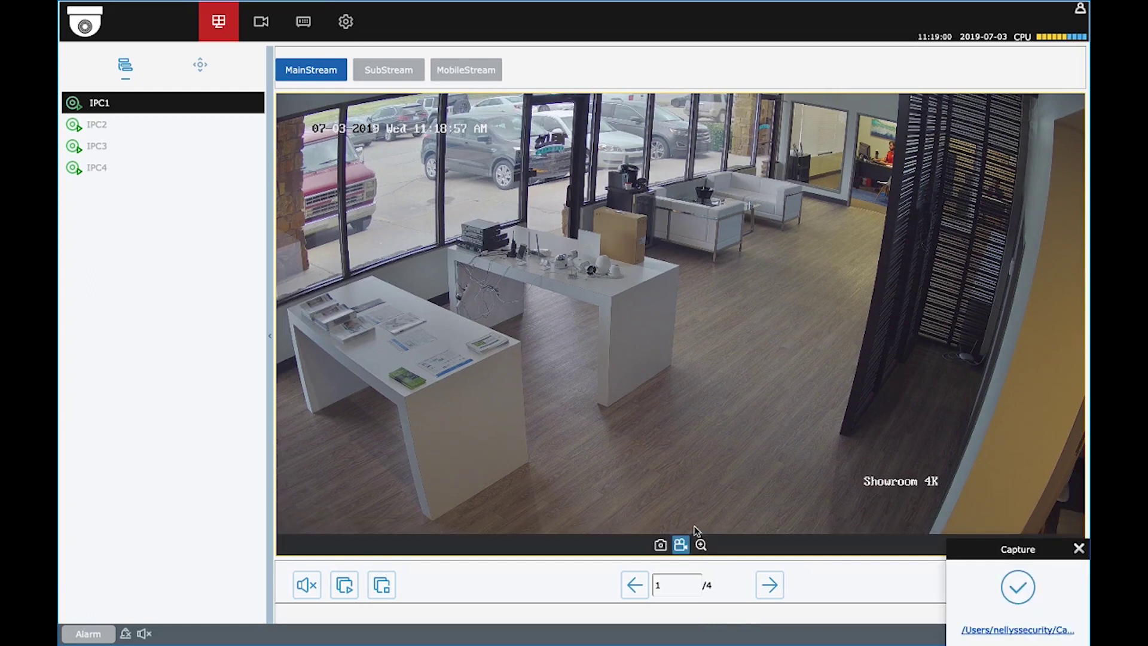
- Record a short Showroom clip, digitally zoom into the lower-right office, then turn zoom off
left_click(685, 542)
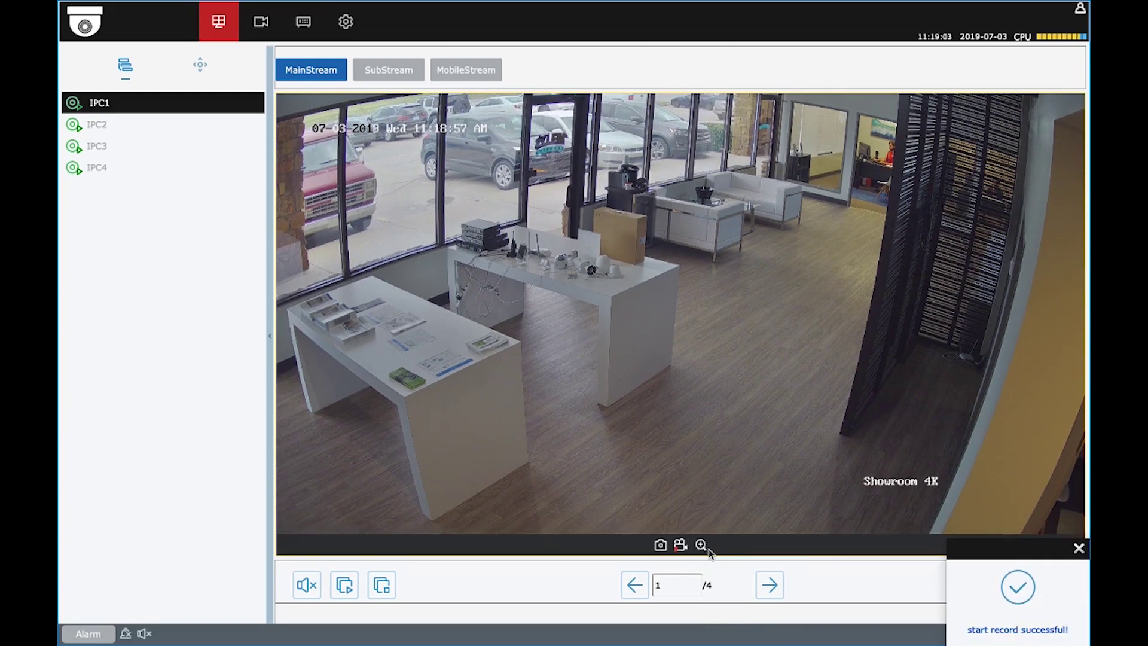
left_click(680, 544)
mouse_move(698, 548)
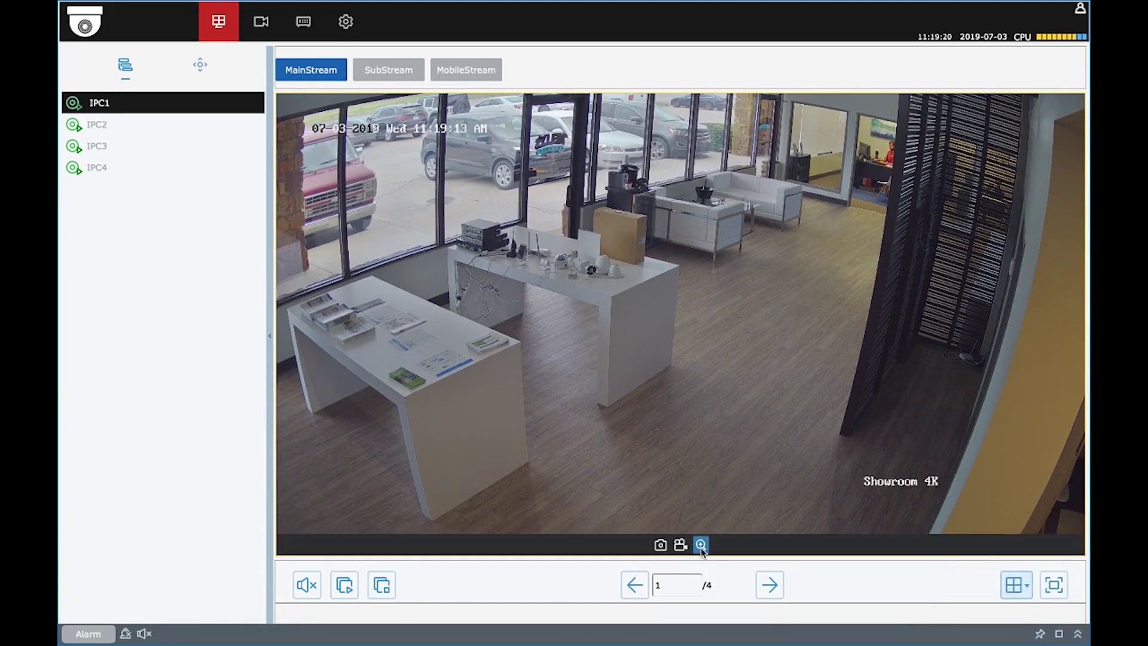
left_click(702, 546)
left_click_drag(818, 141, 1029, 233)
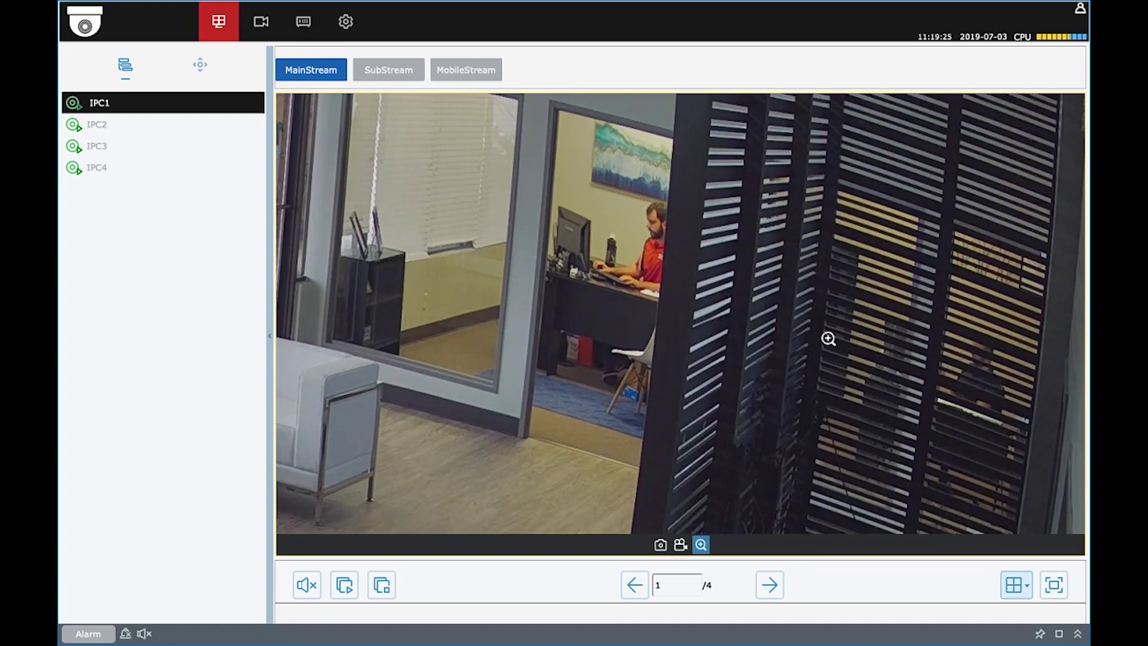
left_click(701, 545)
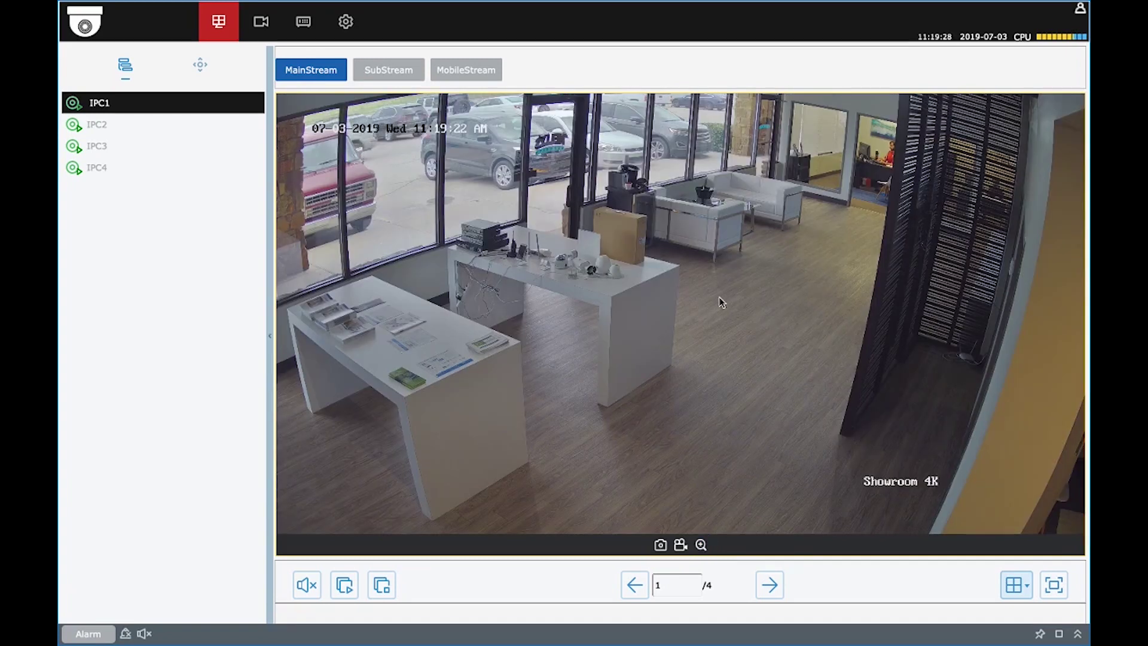
- Dismiss the video's quick-action menu, collapse the camera list, and open the File config settings page
right_click(517, 214)
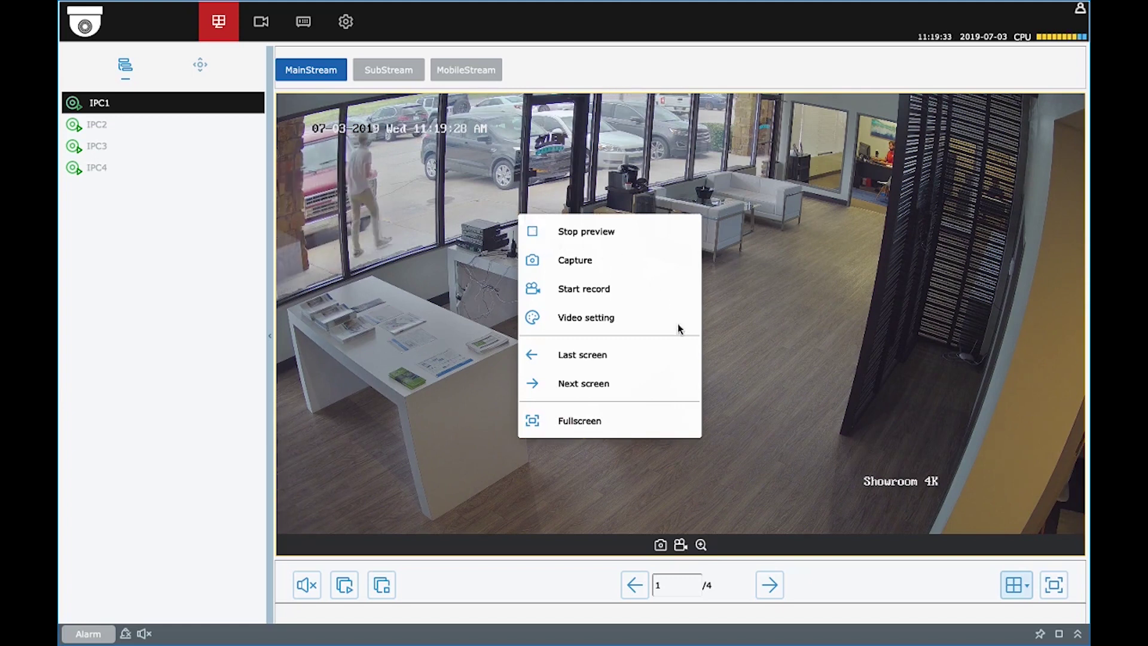
left_click(728, 436)
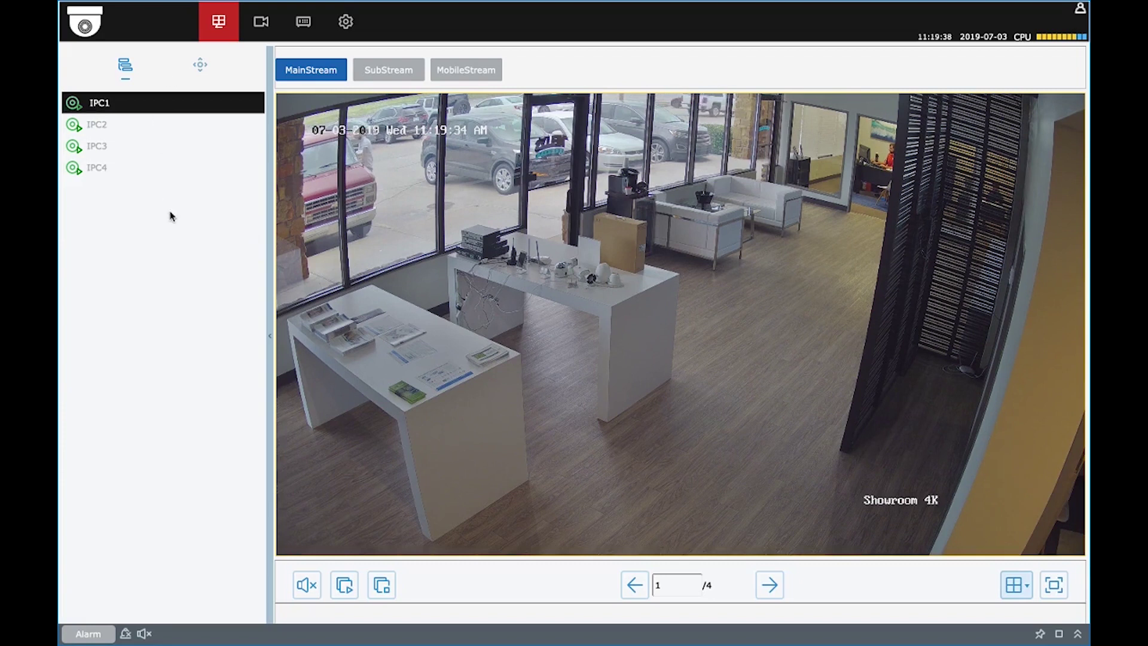
left_click(269, 298)
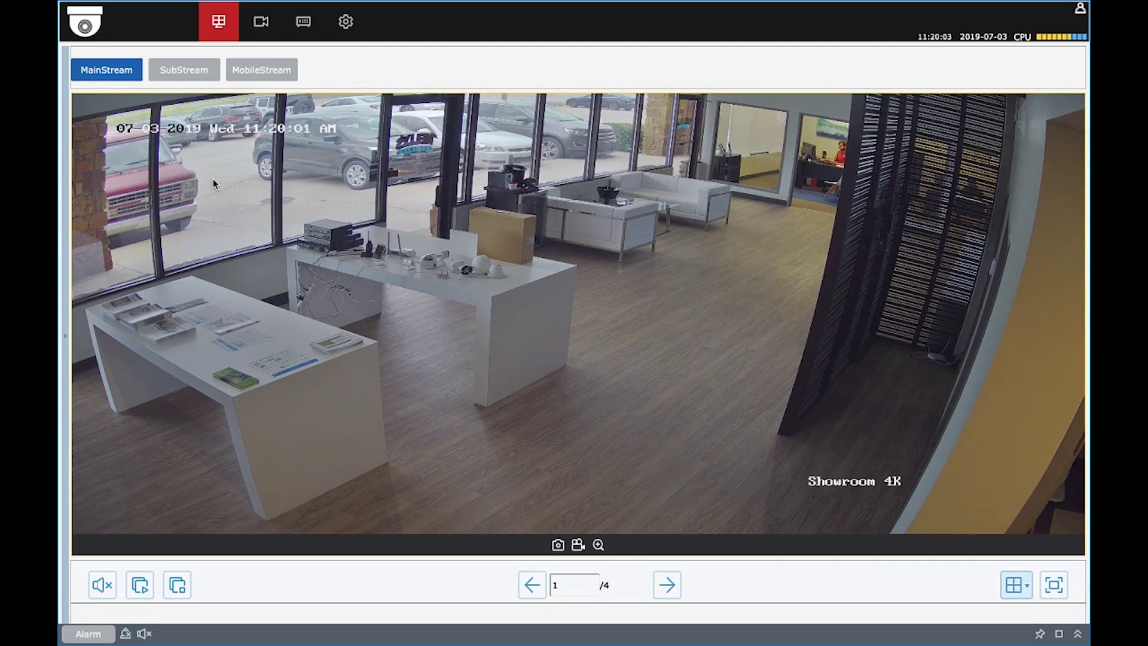
left_click(345, 28)
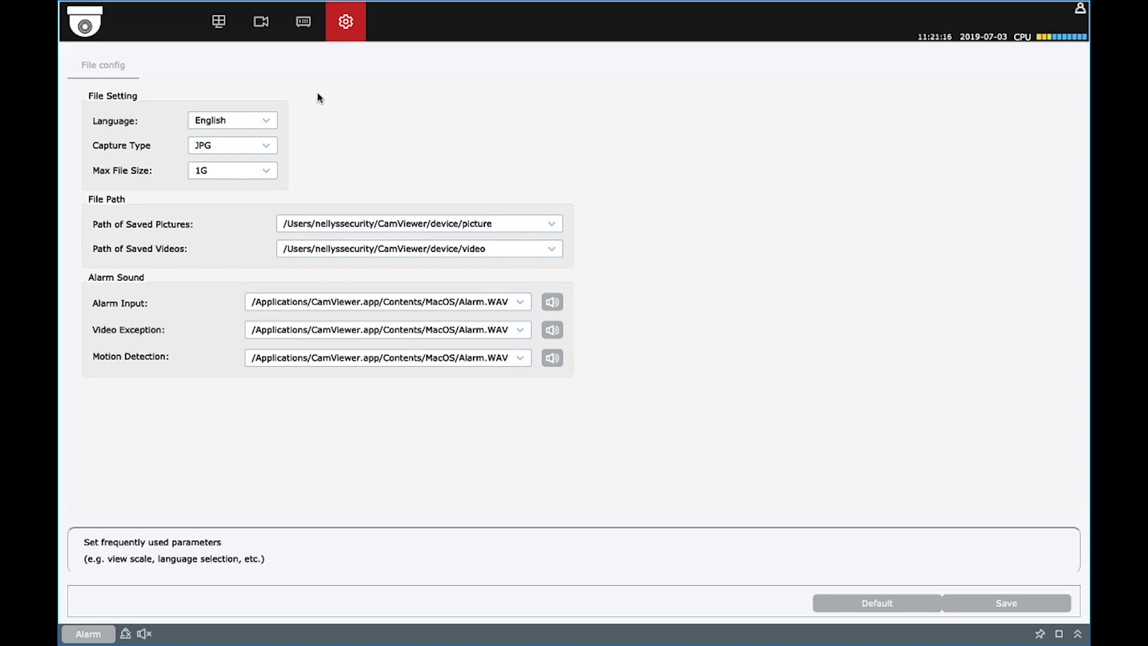
- Open Remote setting and unmark a rectangle of the camera's motion detection grid
left_click(303, 26)
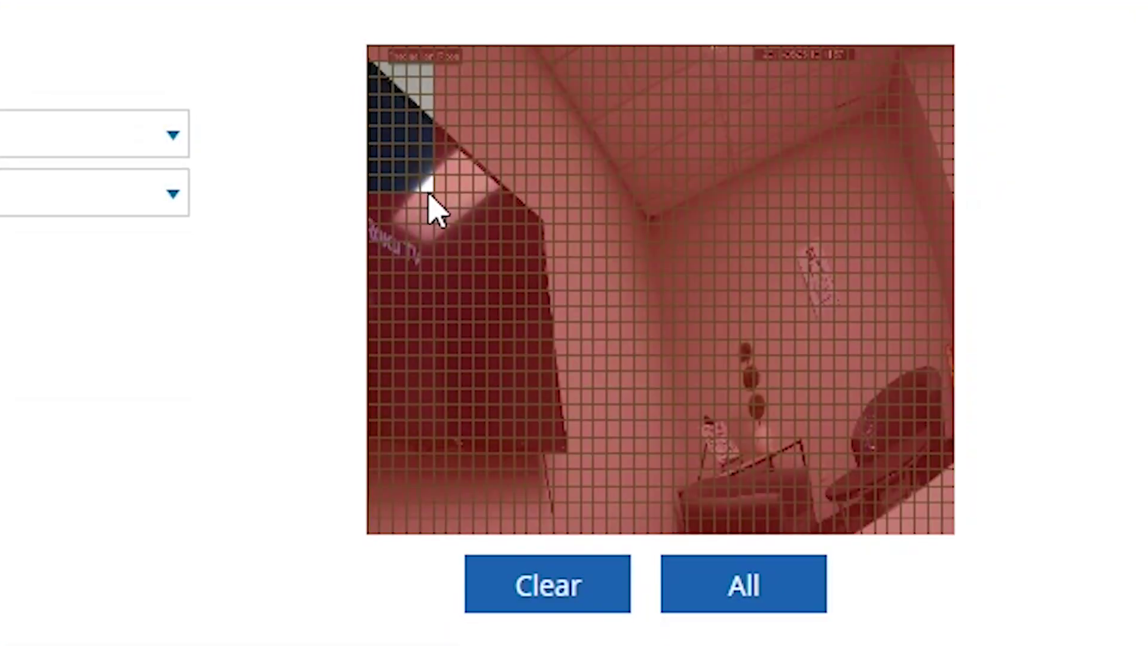
left_click_drag(428, 210, 571, 487)
right_click(567, 475)
left_click(1096, 584)
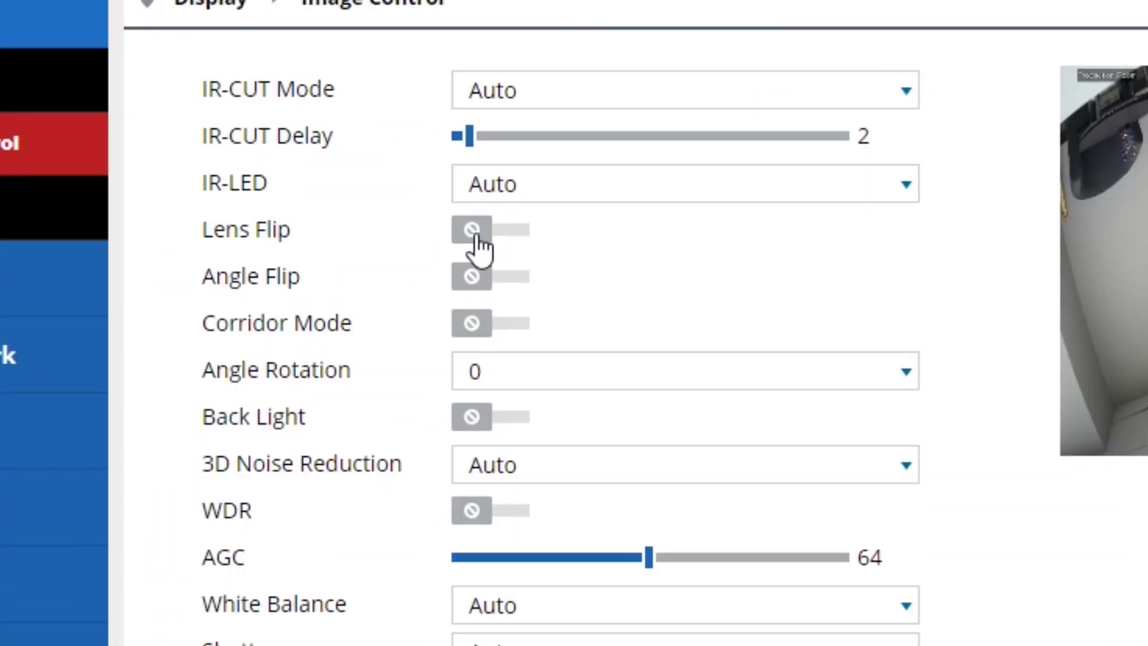
- Turn on Lens Flip and Angle Flip, and keep DHCP as the network type
left_click(471, 230)
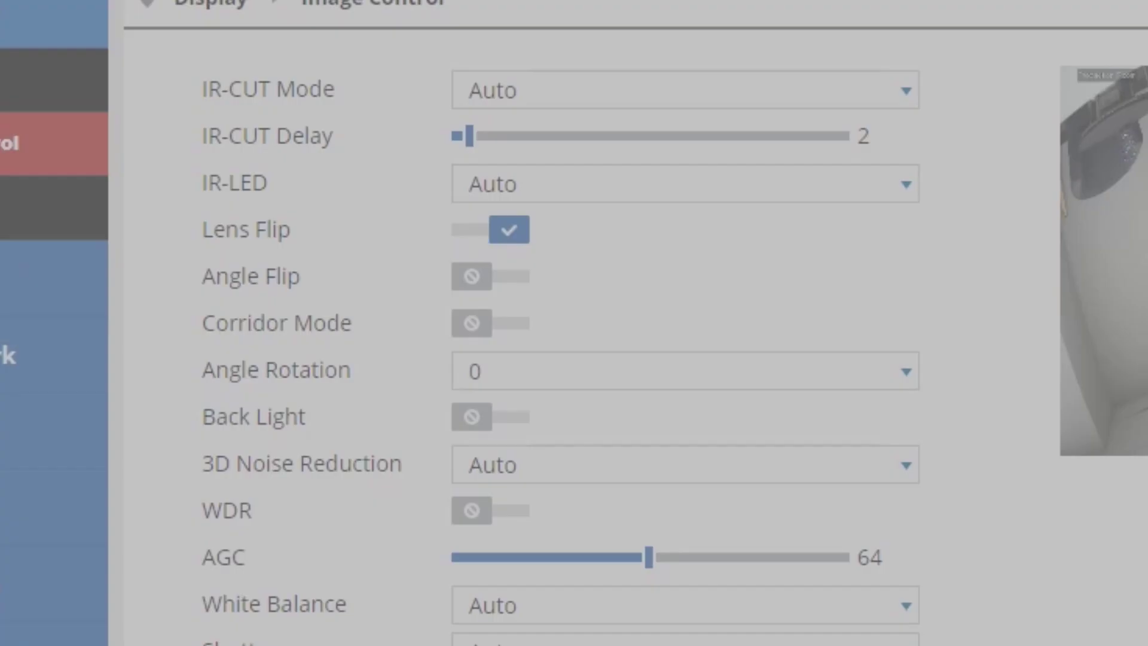
left_click(471, 276)
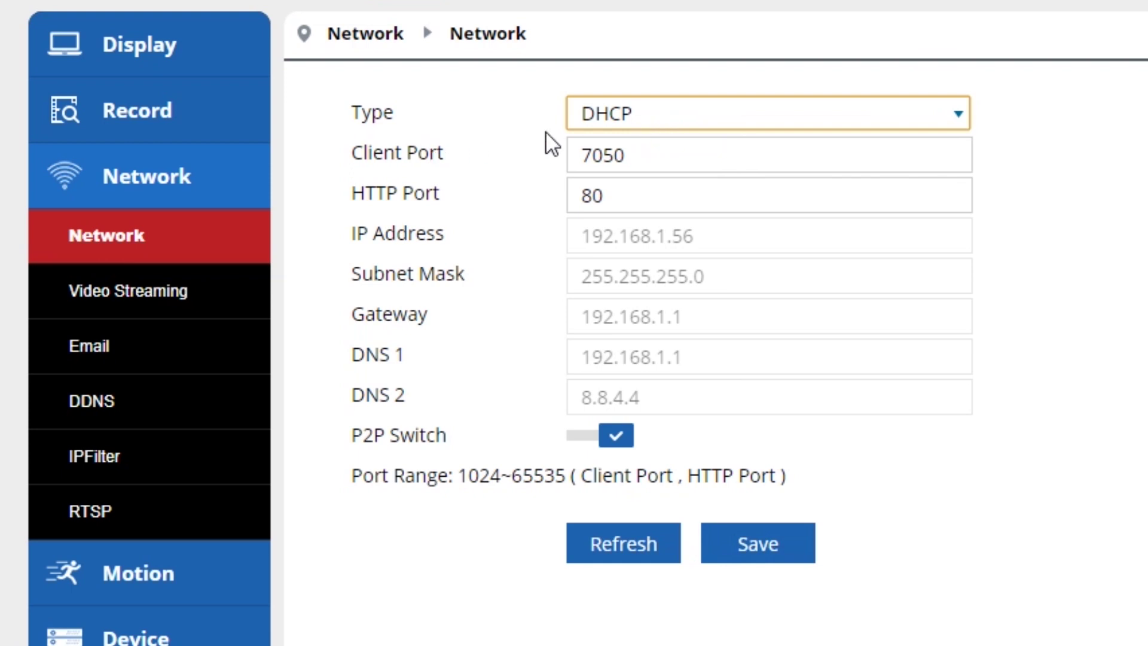
left_click(624, 117)
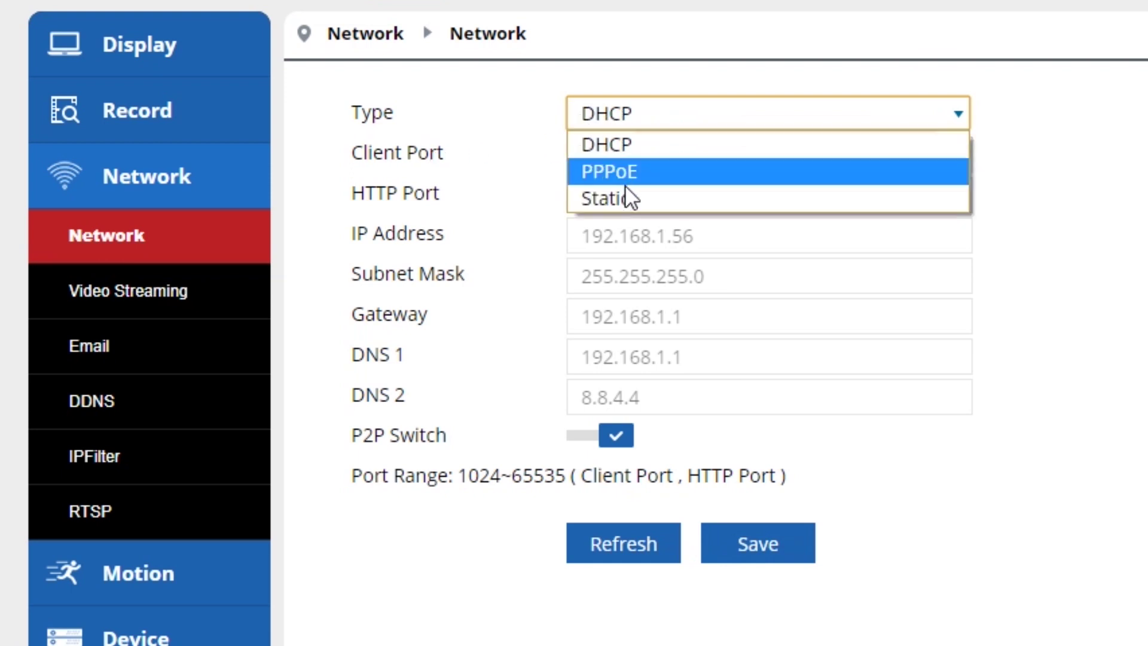
left_click(629, 94)
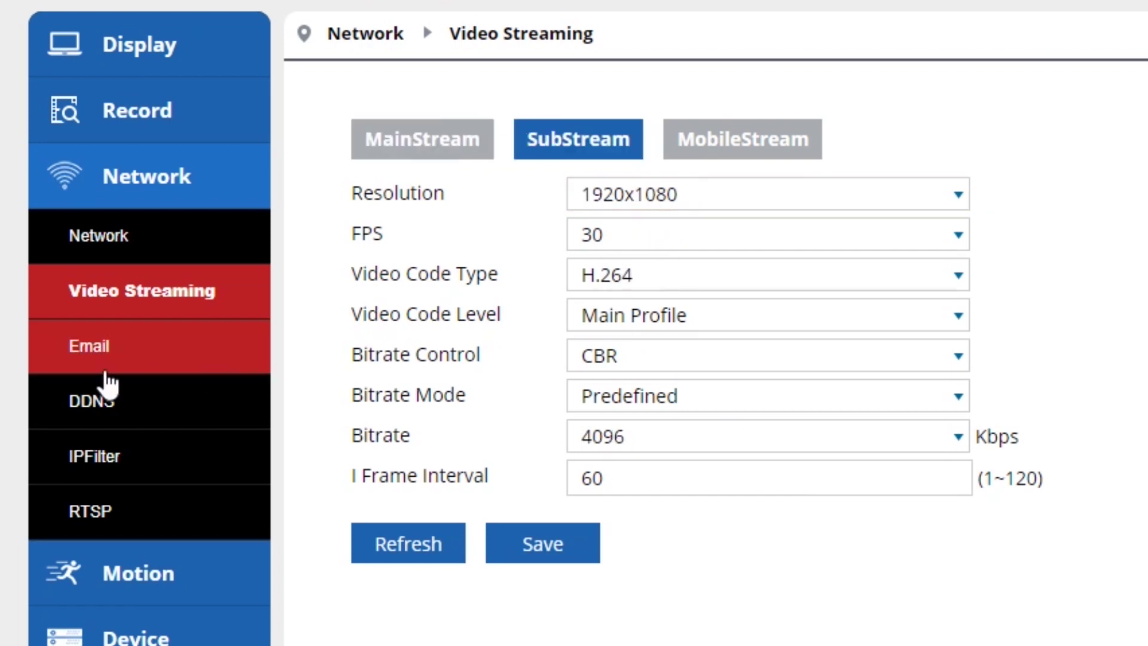
- Review the Email, DDNS and IPFilter settings, then the weekly recording schedule
left_click(105, 365)
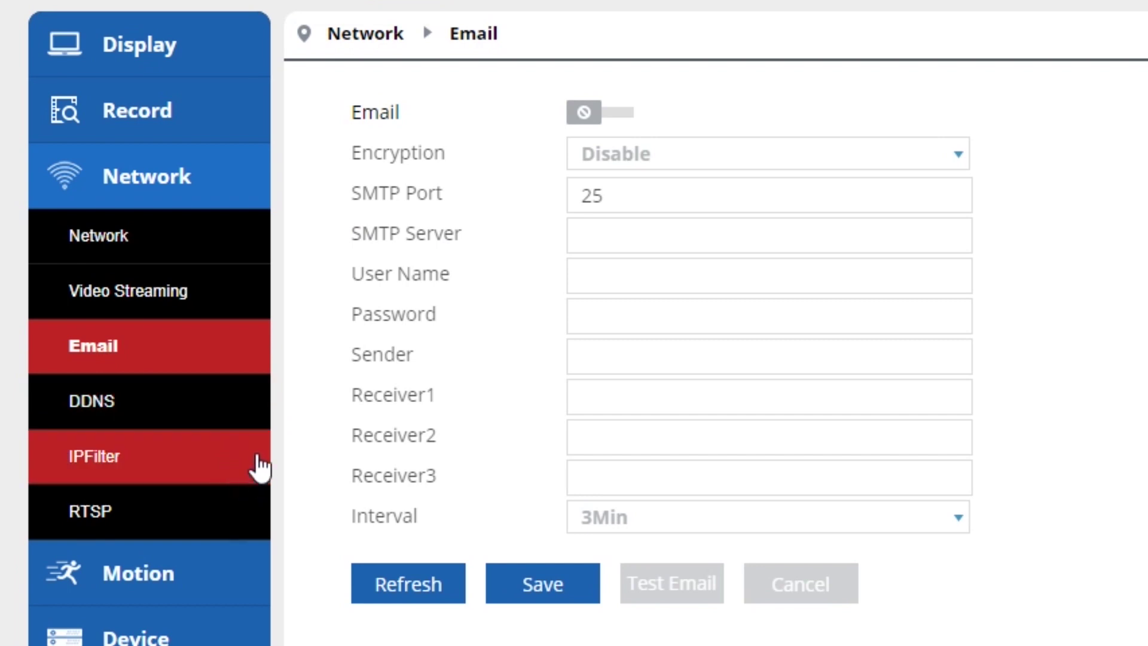
left_click(173, 421)
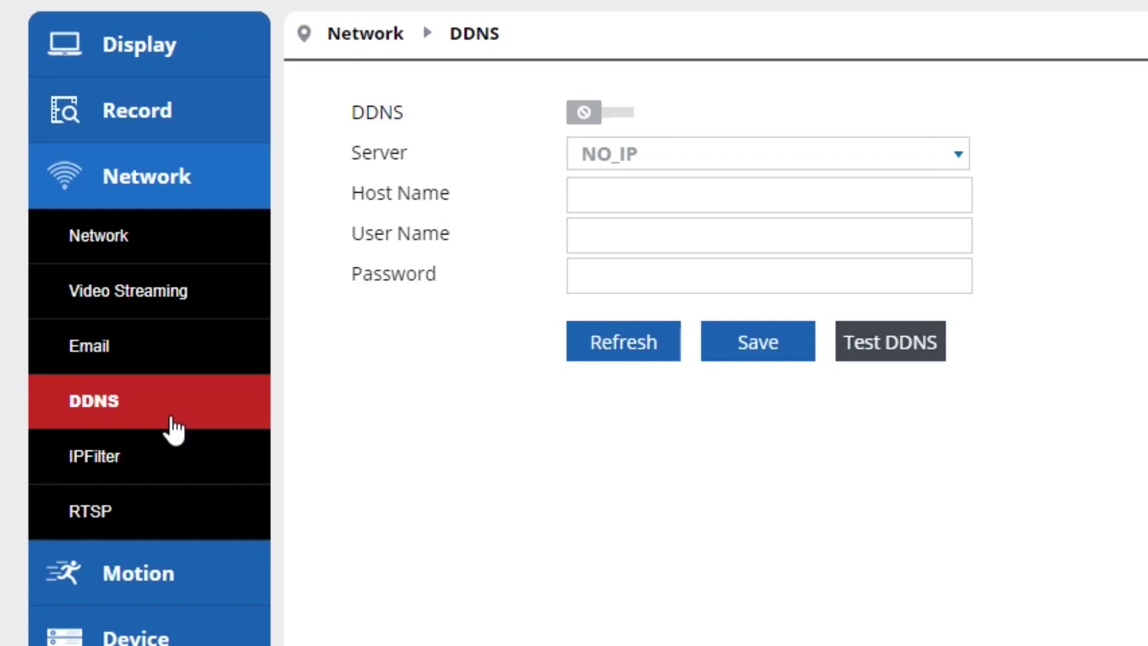
left_click(173, 464)
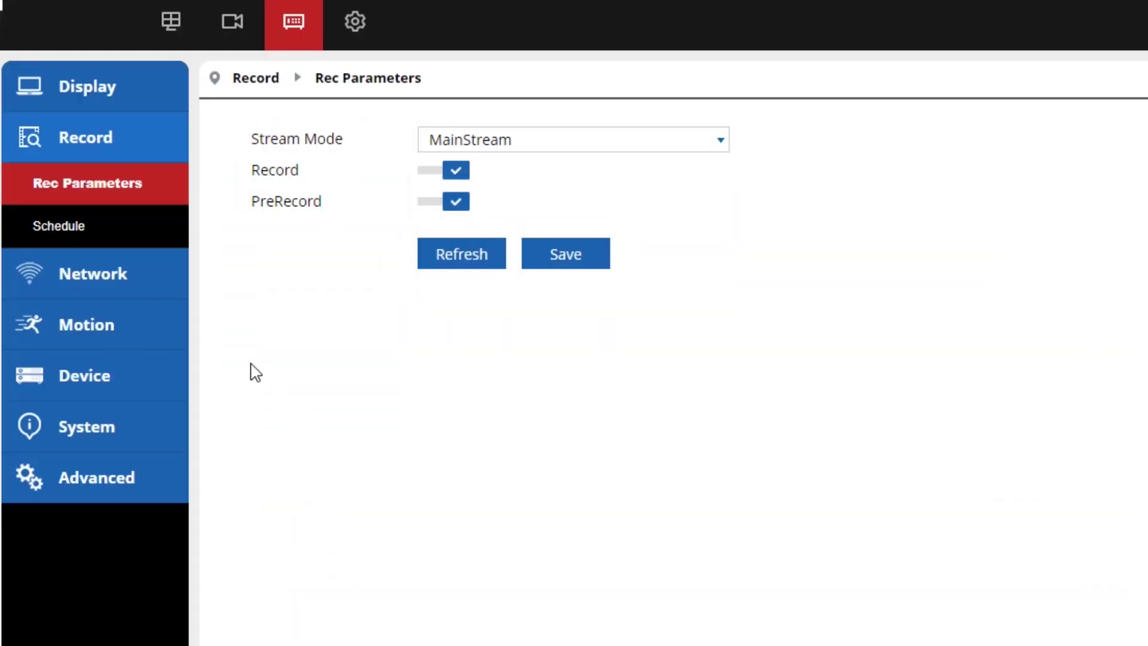
left_click(69, 225)
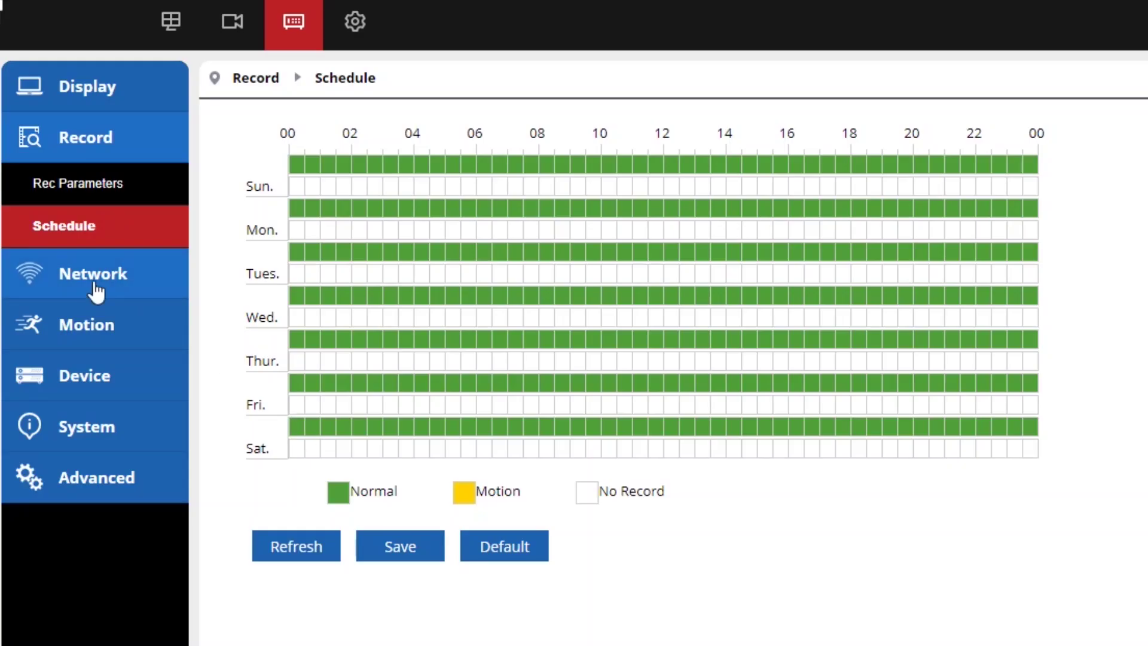